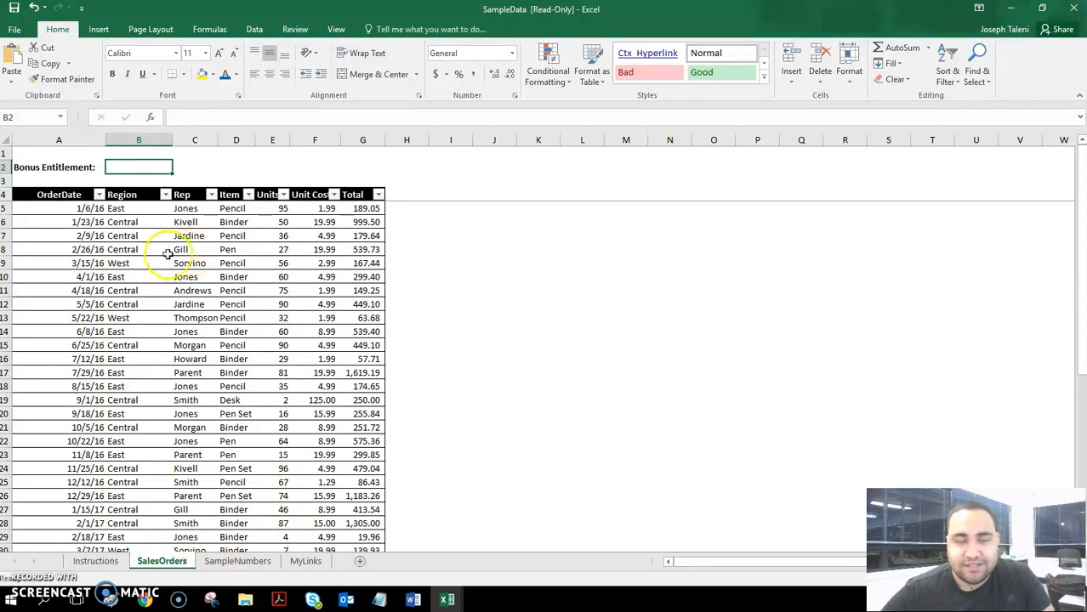
Examine the sales table's Rep, Item, Units, Unit Cost and Total columns and the empty Bonus Entitlement cell.
{"action": "left_click", "coordinate": [197, 208]}
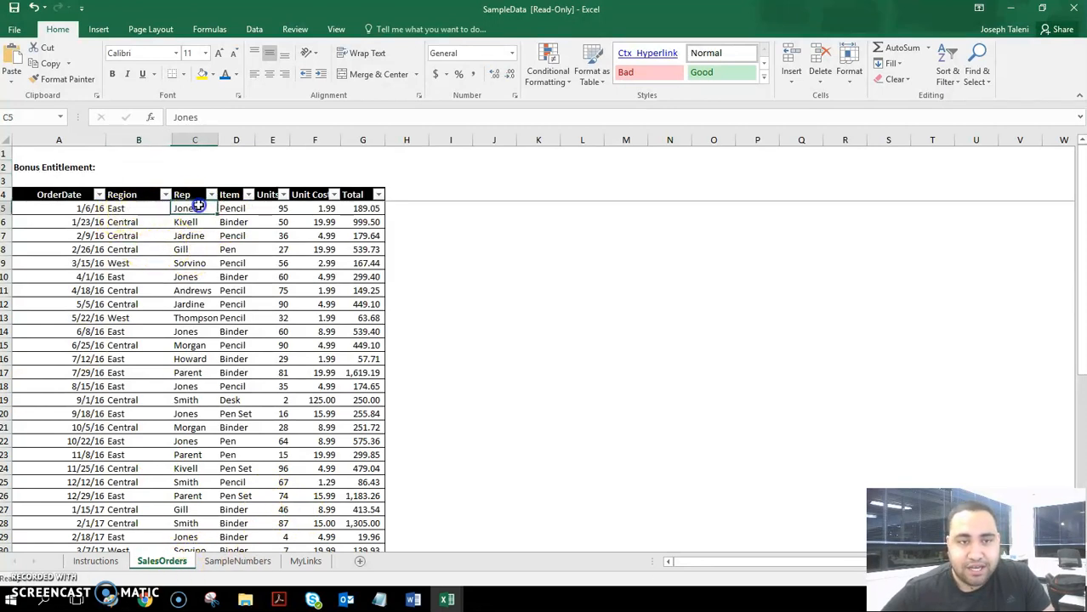
{"action": "left_click", "coordinate": [235, 209]}
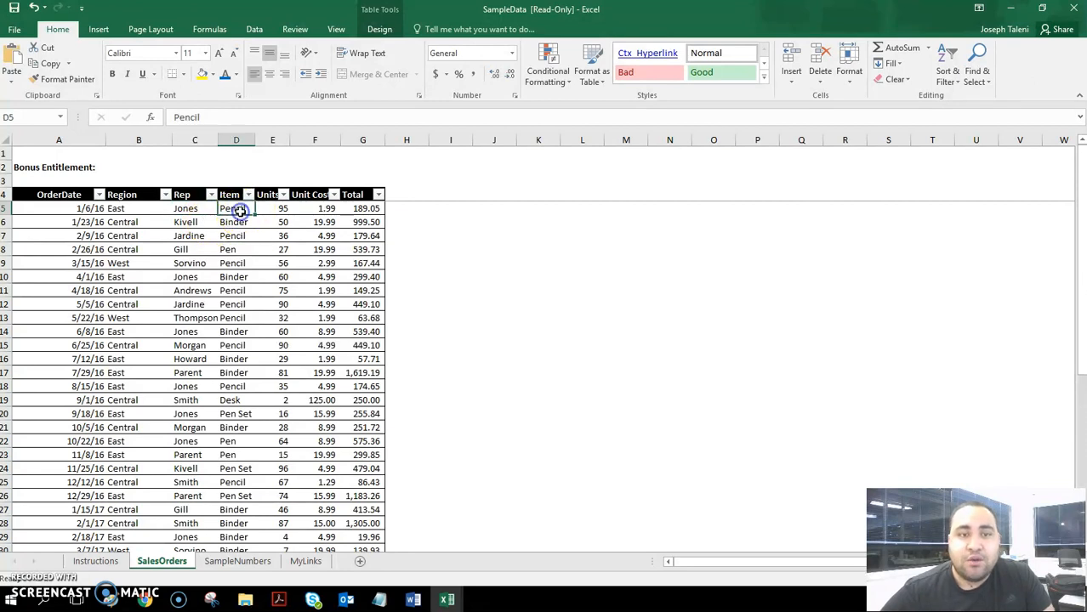
{"action": "left_click", "coordinate": [280, 208]}
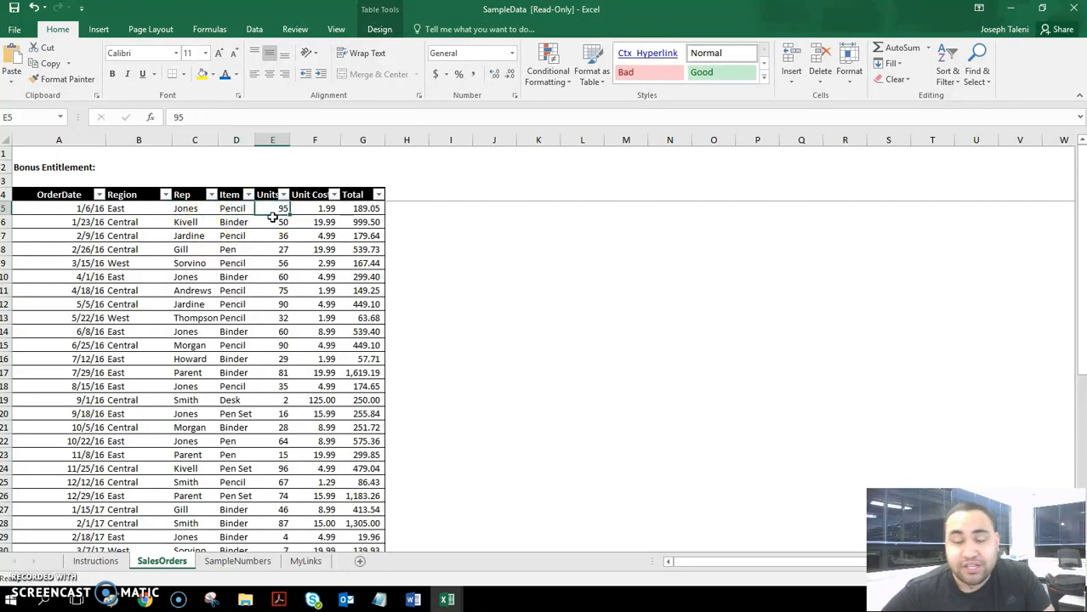
{"action": "left_click", "coordinate": [326, 208]}
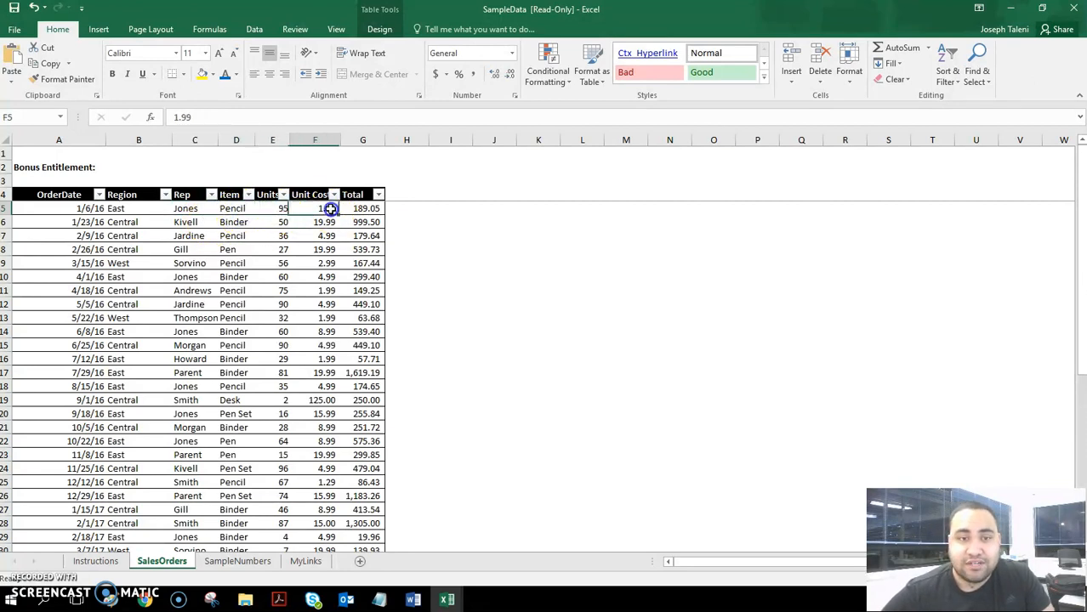
{"action": "left_click", "coordinate": [374, 208]}
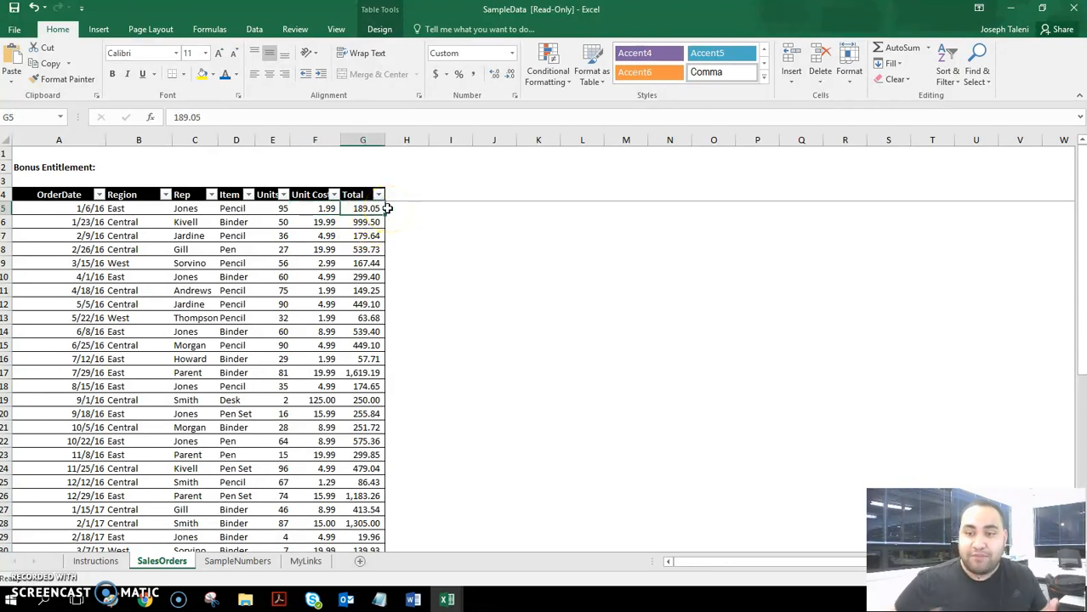
{"action": "left_click", "coordinate": [149, 168]}
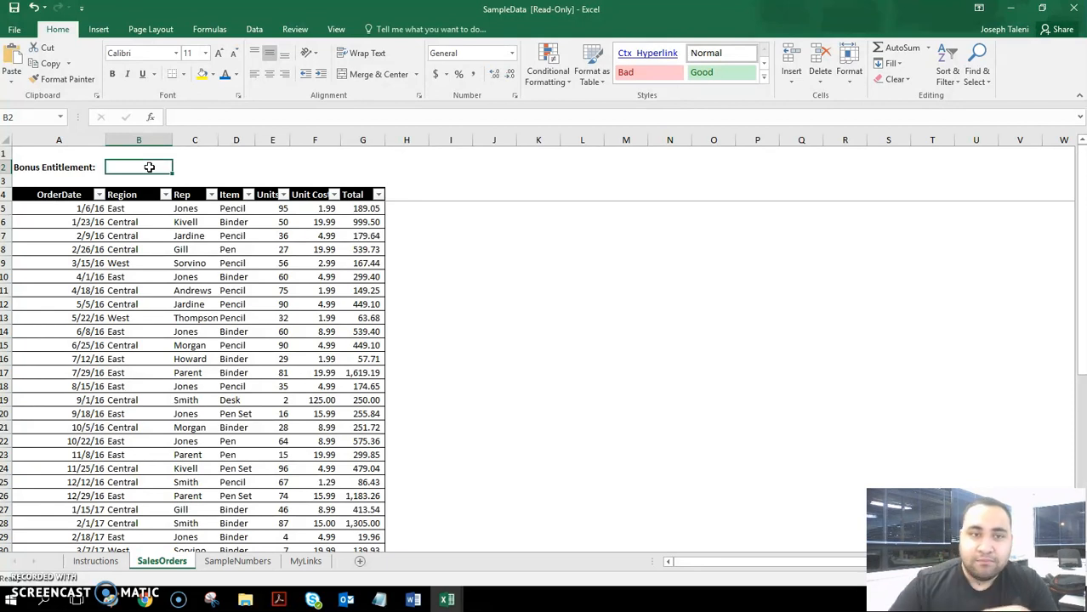
{"action": "left_click_drag", "start_coordinate": [276, 209], "coordinate": [277, 382]}
{"action": "left_click", "coordinate": [114, 166]}
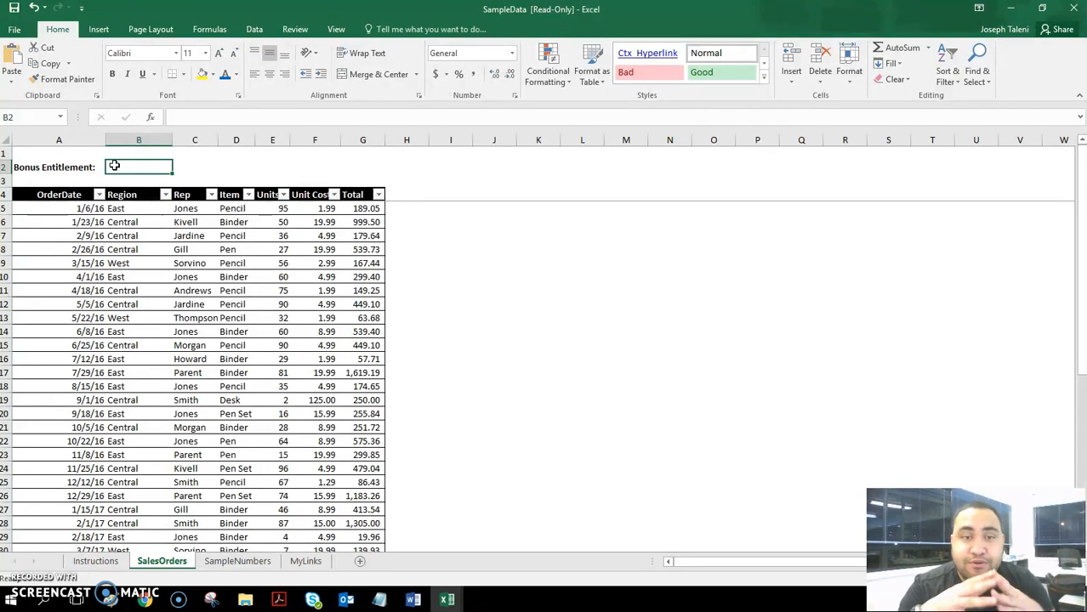
{"action": "left_click_drag", "start_coordinate": [371, 209], "coordinate": [377, 528]}
{"action": "scroll", "coordinate": [272, 272], "scroll_direction": "up", "scroll_amount": 6}
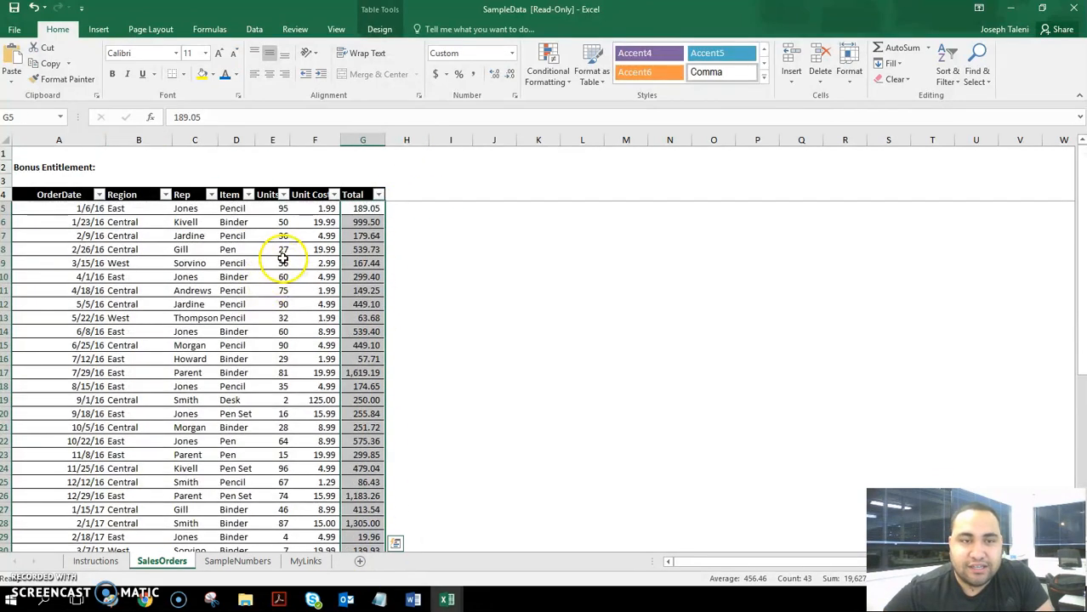
{"action": "left_click_drag", "start_coordinate": [282, 207], "coordinate": [284, 518]}
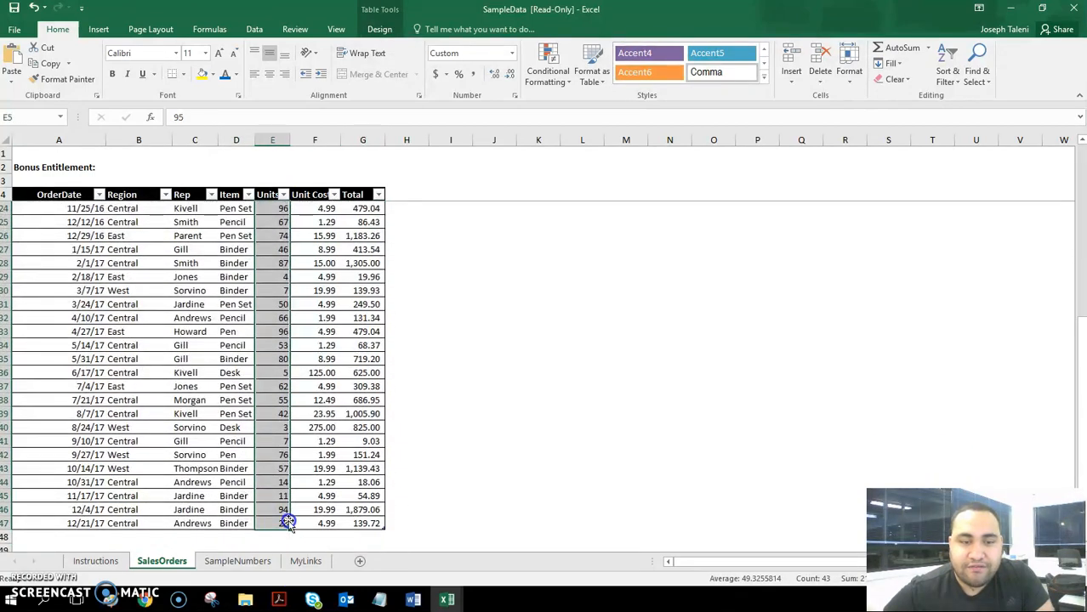
{"action": "scroll", "coordinate": [279, 298], "scroll_direction": "up", "scroll_amount": 3}
{"action": "scroll", "coordinate": [279, 298], "scroll_direction": "up", "scroll_amount": 4}
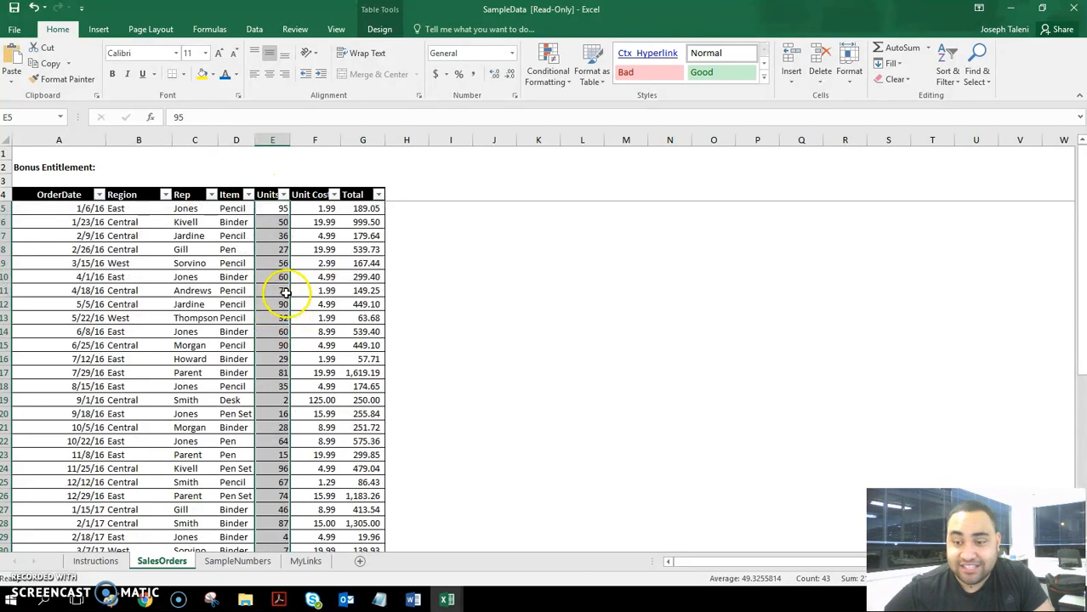
Start an IF function in the Bonus Entitlement cell B2.
{"action": "left_click", "coordinate": [126, 167]}
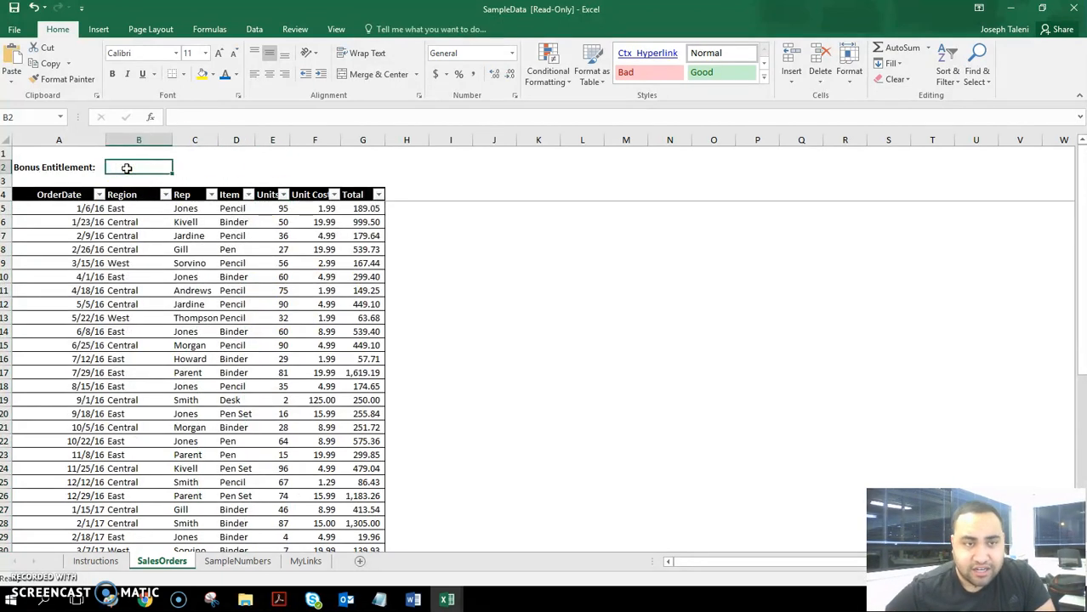
{"action": "double_click", "coordinate": [128, 167]}
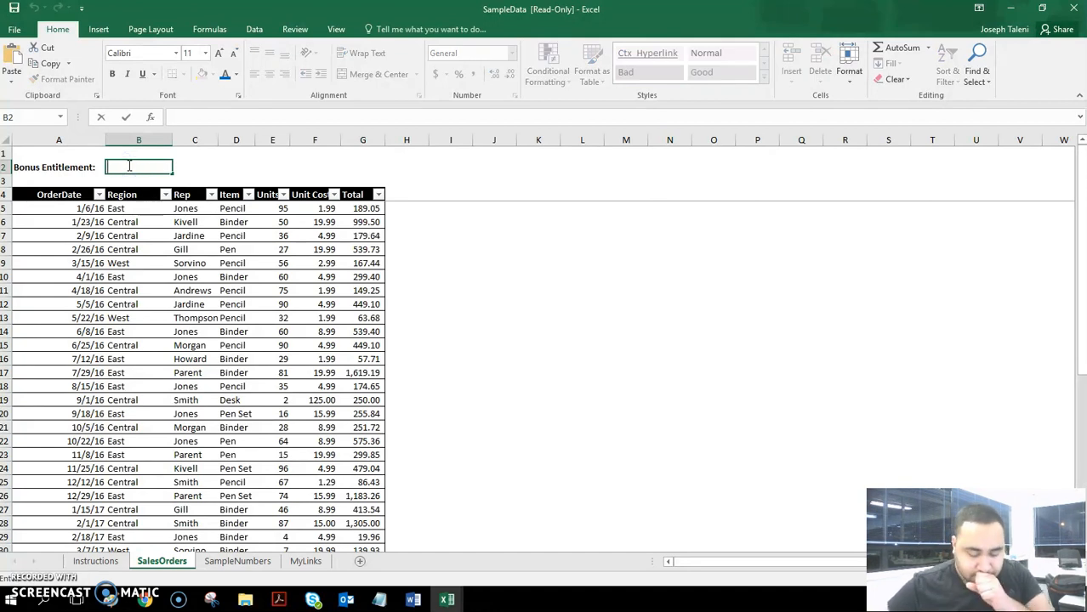
{"action": "type", "text": "="}
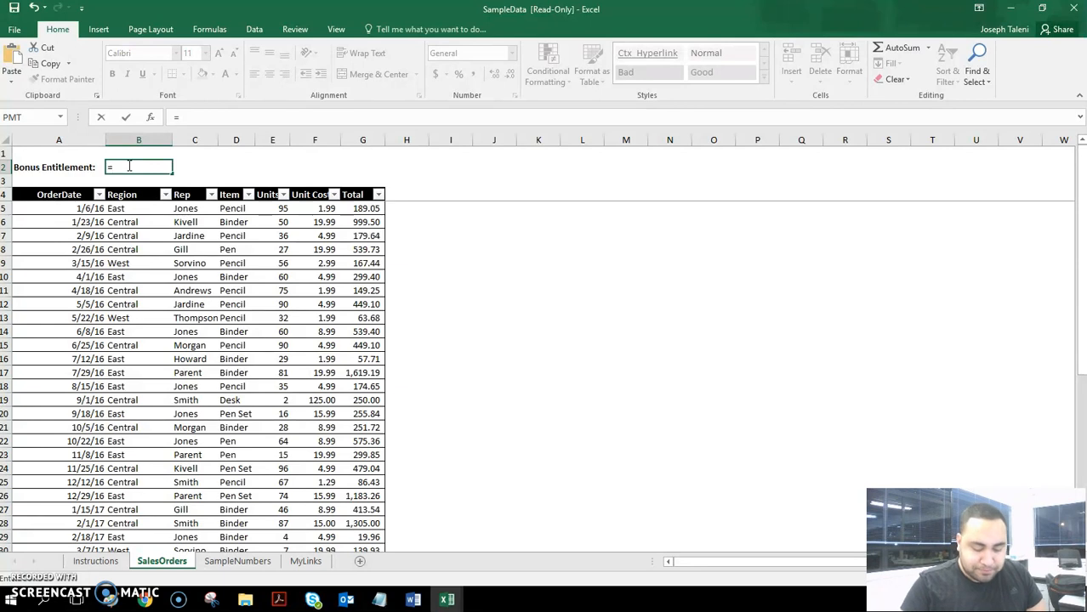
{"action": "type", "text": "IF"}
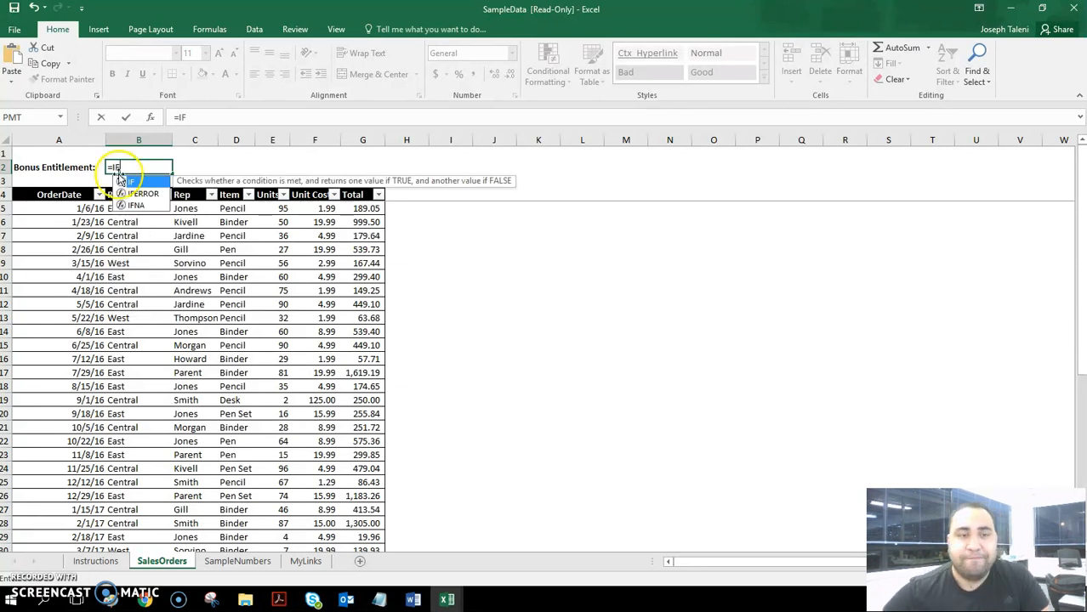
{"action": "double_click", "coordinate": [137, 184]}
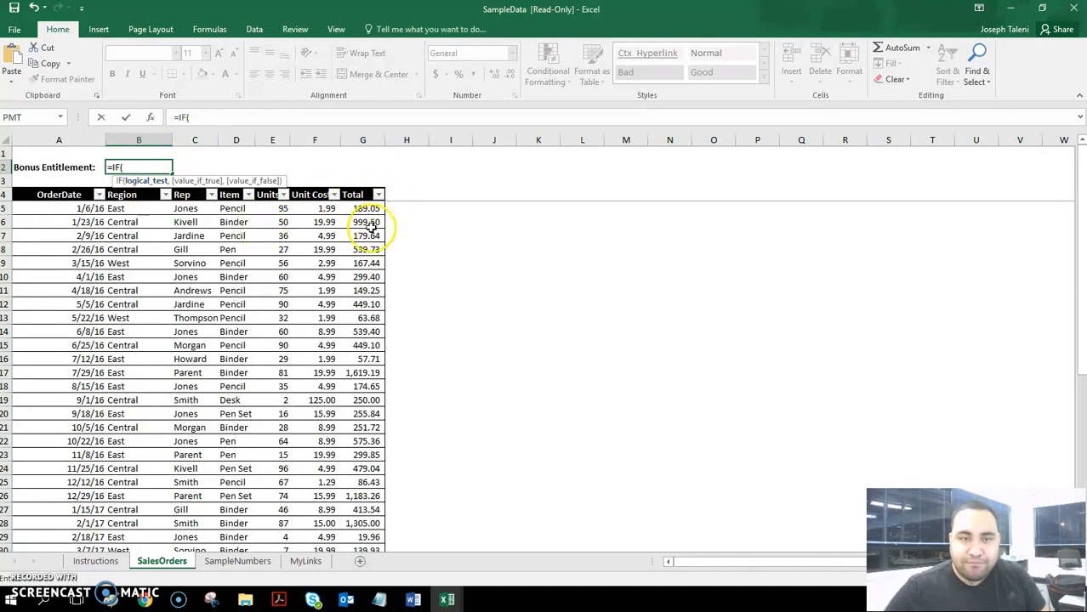
Enter SUM(Table1[Total])>5000 as the IF function's logical test, covering the table's whole Total column.
{"action": "type", "text": "SUM"}
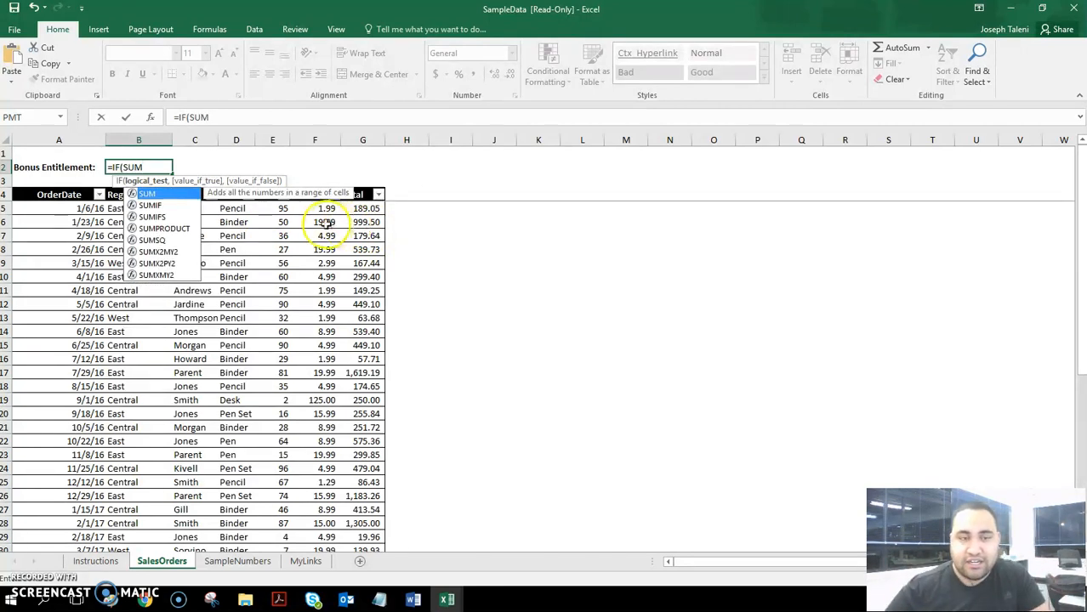
{"action": "left_click", "coordinate": [179, 196]}
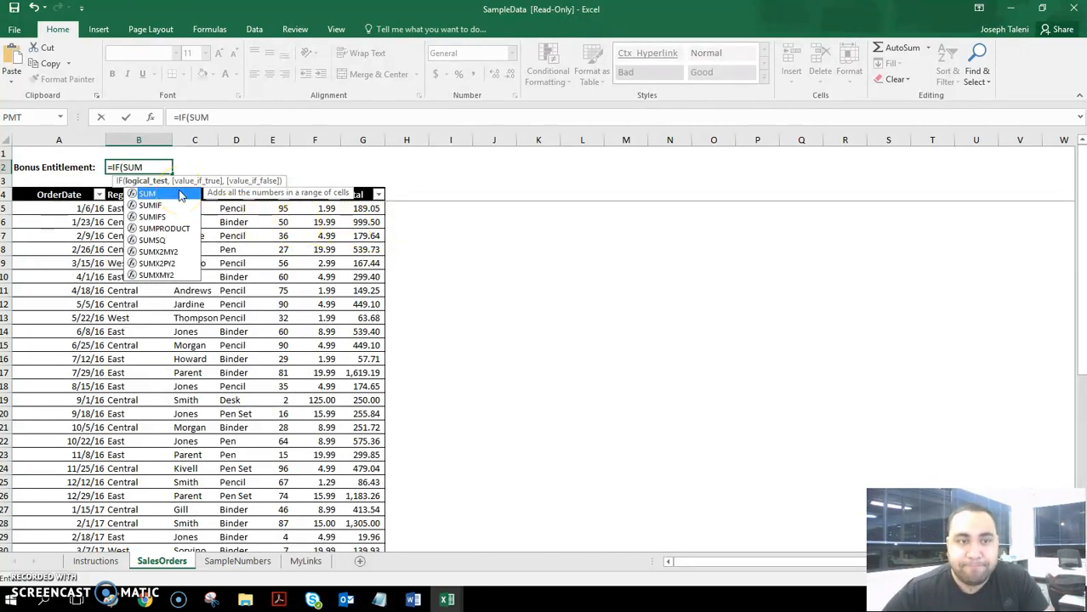
{"action": "double_click", "coordinate": [178, 195]}
{"action": "left_click_drag", "start_coordinate": [372, 209], "coordinate": [348, 457]}
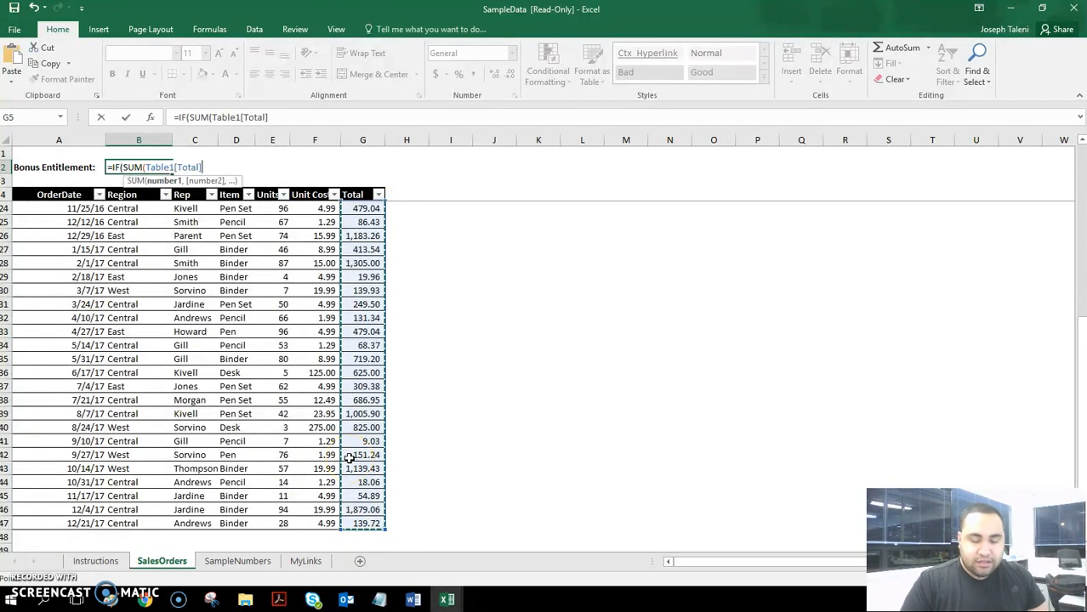
{"action": "type", "text": ")"}
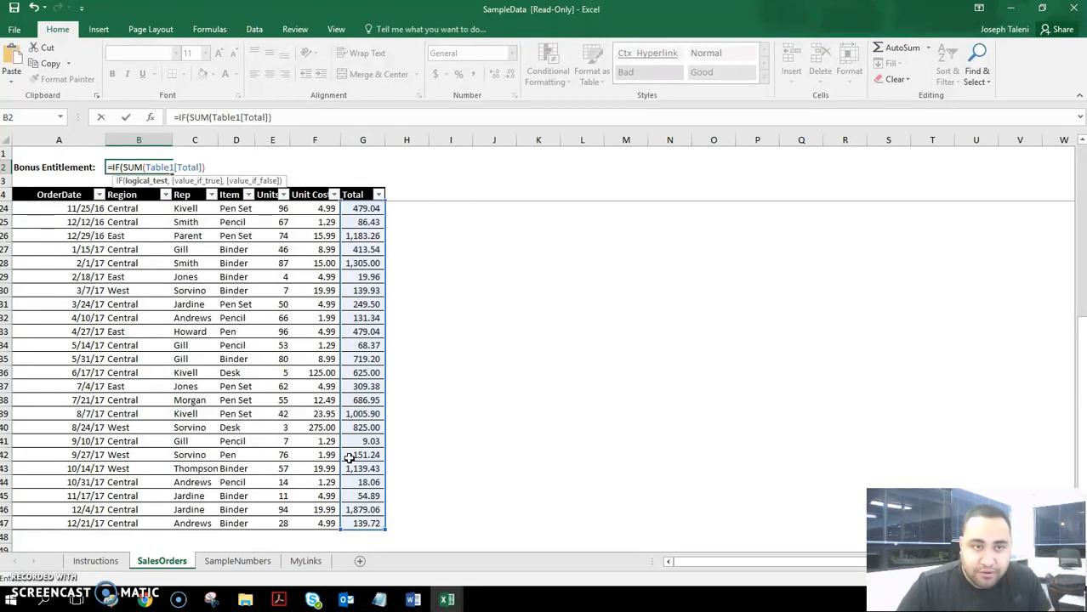
{"action": "type", "text": ","}
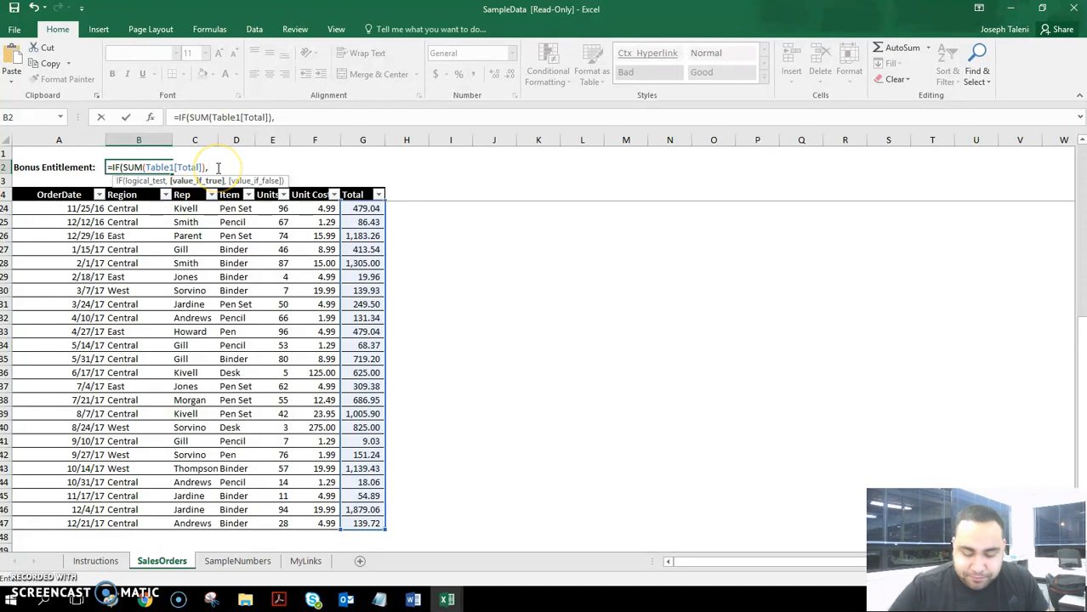
{"action": "key", "text": "BackSpace"}
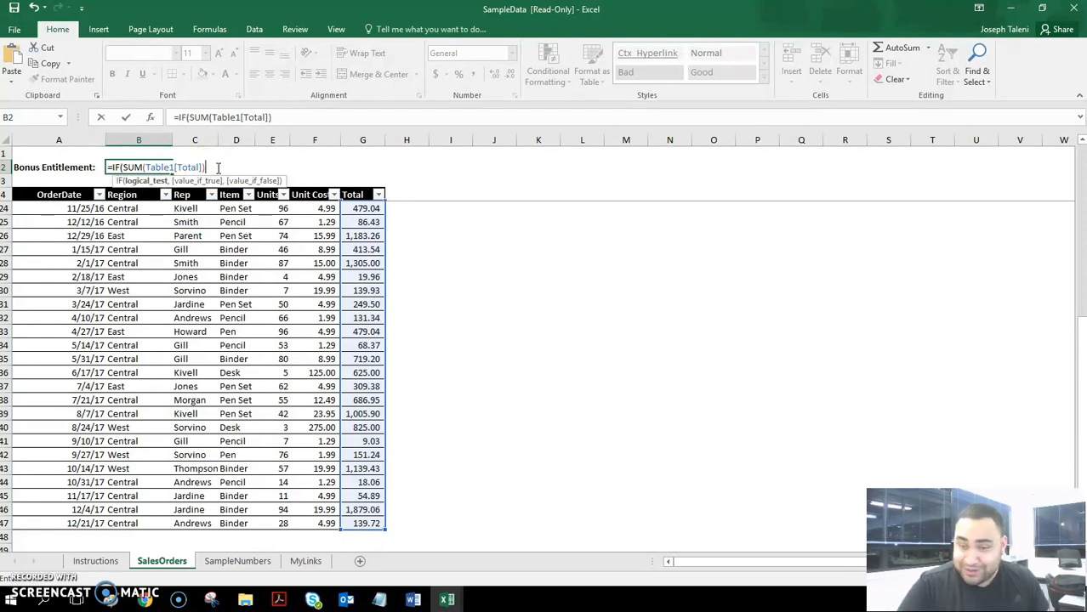
{"action": "type", "text": ">"}
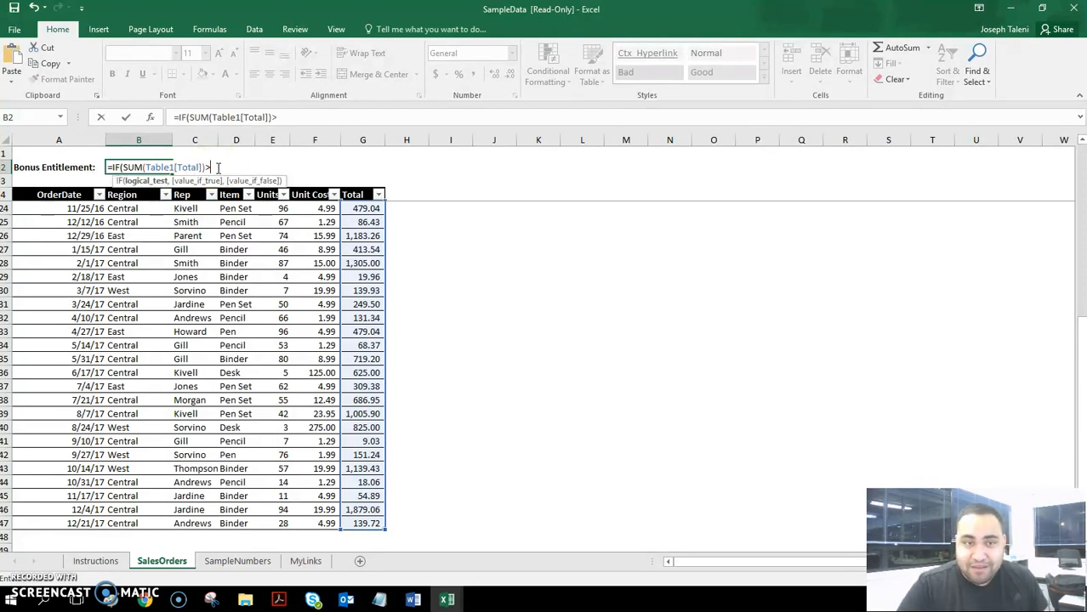
{"action": "type", "text": "5000"}
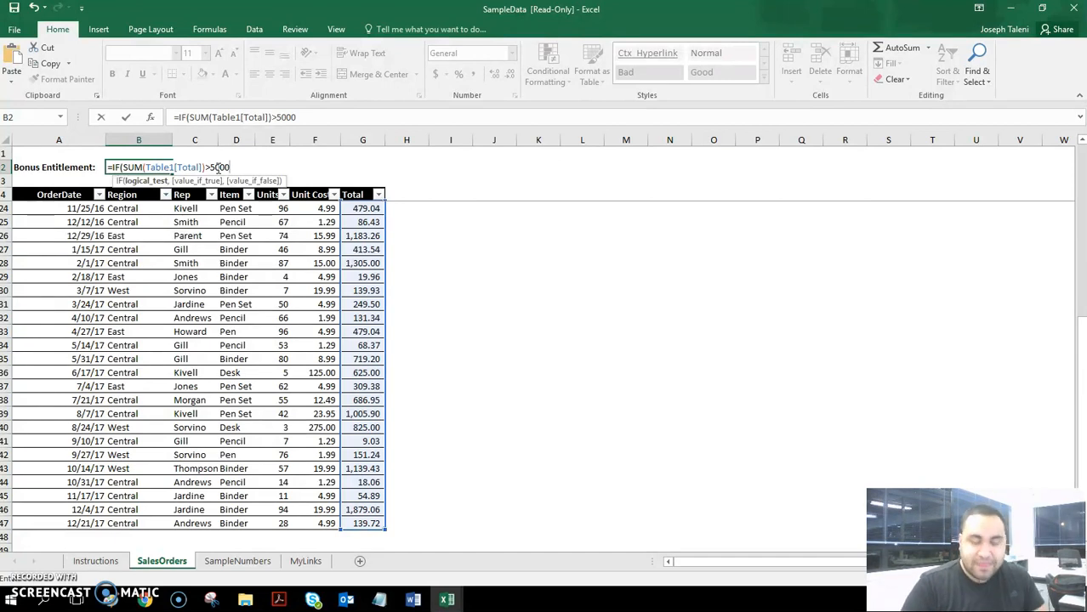
{"action": "type", "text": ","}
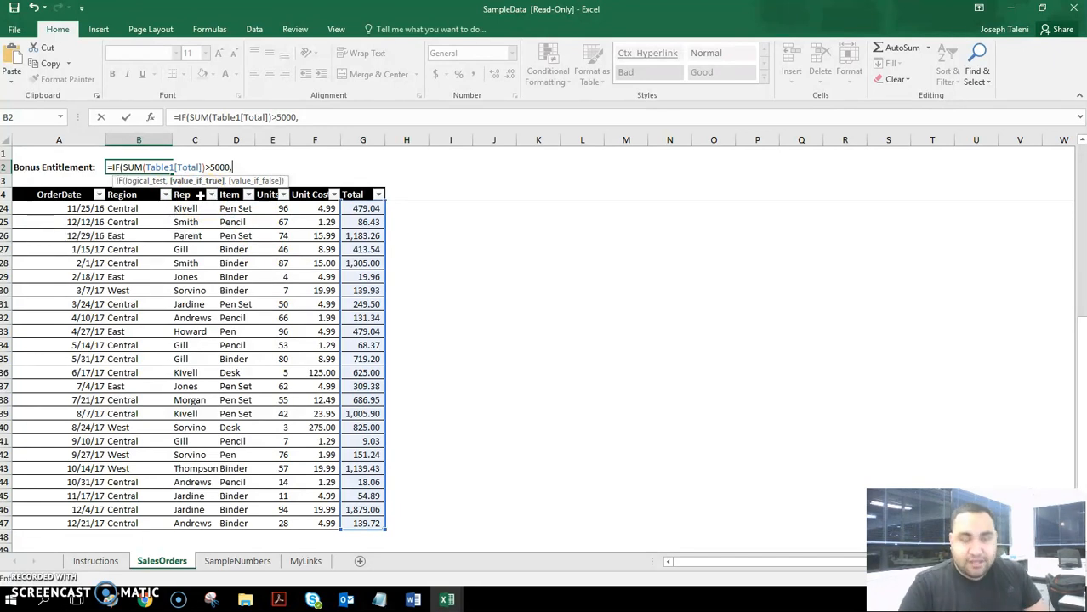
Complete the IF formula with AVERAGE(Table1[Units]) as the value if true and 0 as the value if false.
{"action": "type", "text": "av"}
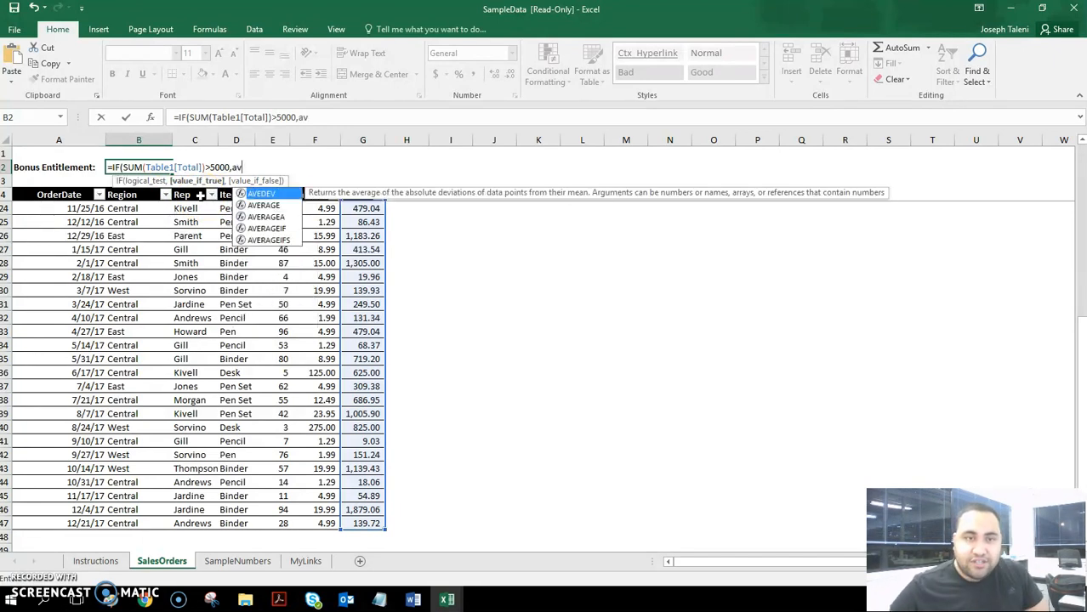
{"action": "double_click", "coordinate": [279, 205]}
{"action": "scroll", "coordinate": [302, 260], "scroll_direction": "up", "scroll_amount": 6}
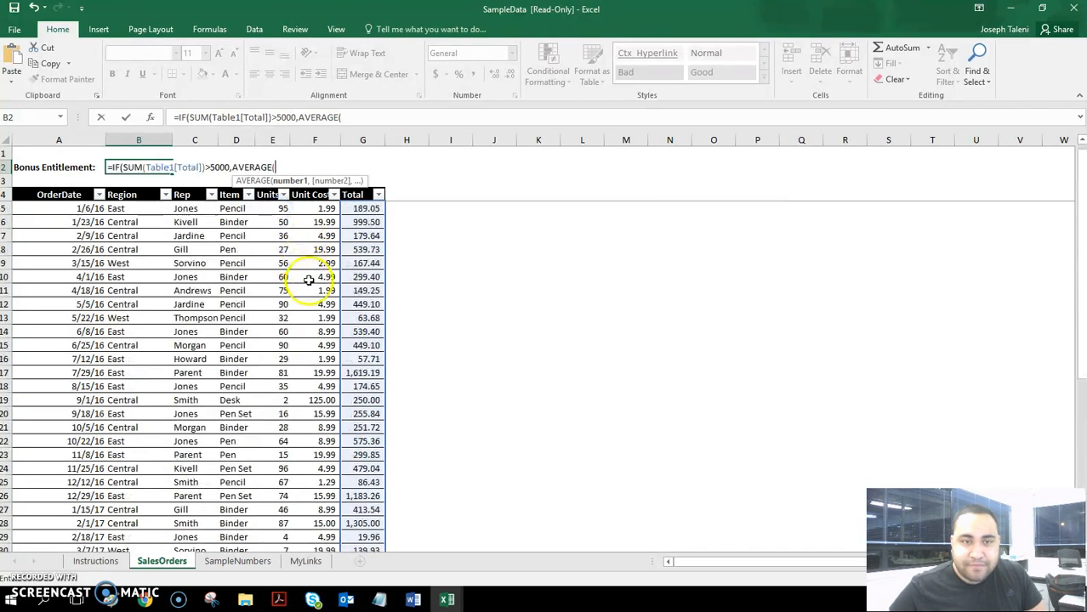
{"action": "left_click_drag", "start_coordinate": [269, 209], "coordinate": [279, 524]}
{"action": "type", "text": ")"}
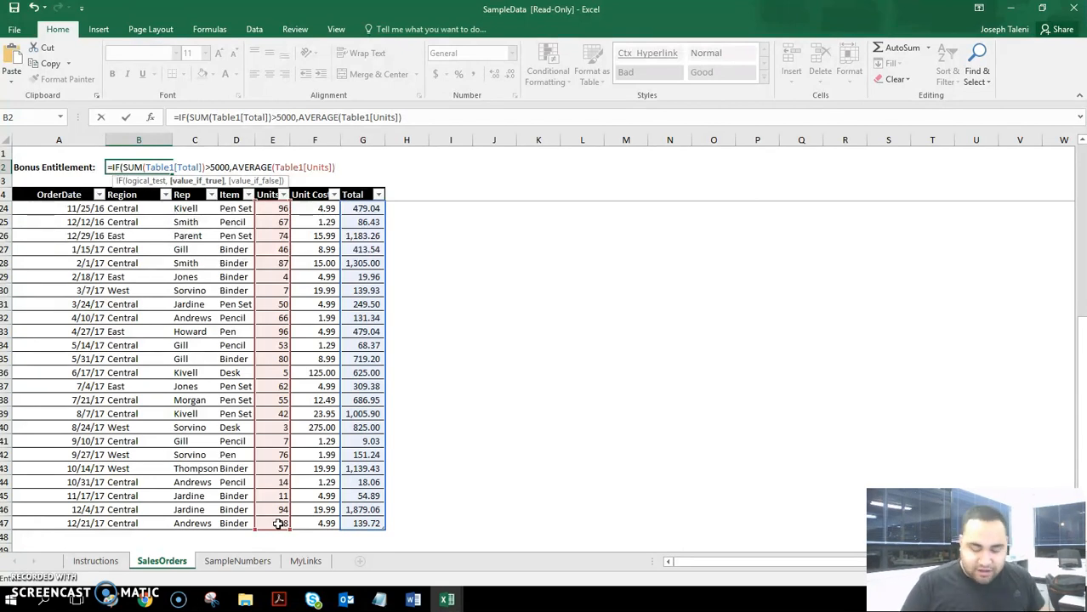
{"action": "type", "text": ",0)"}
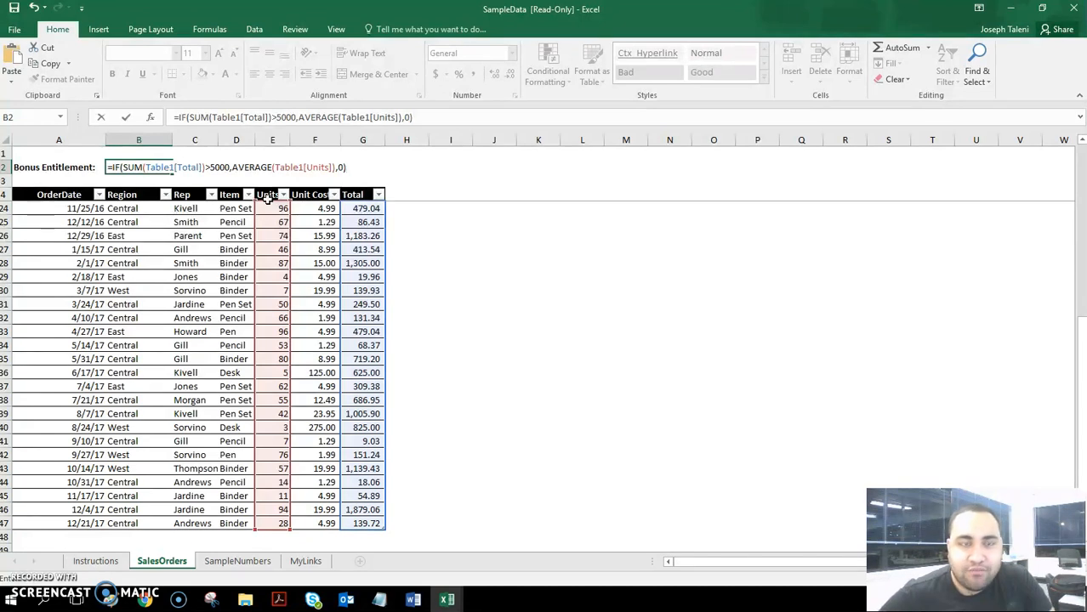
{"action": "key", "text": "Return"}
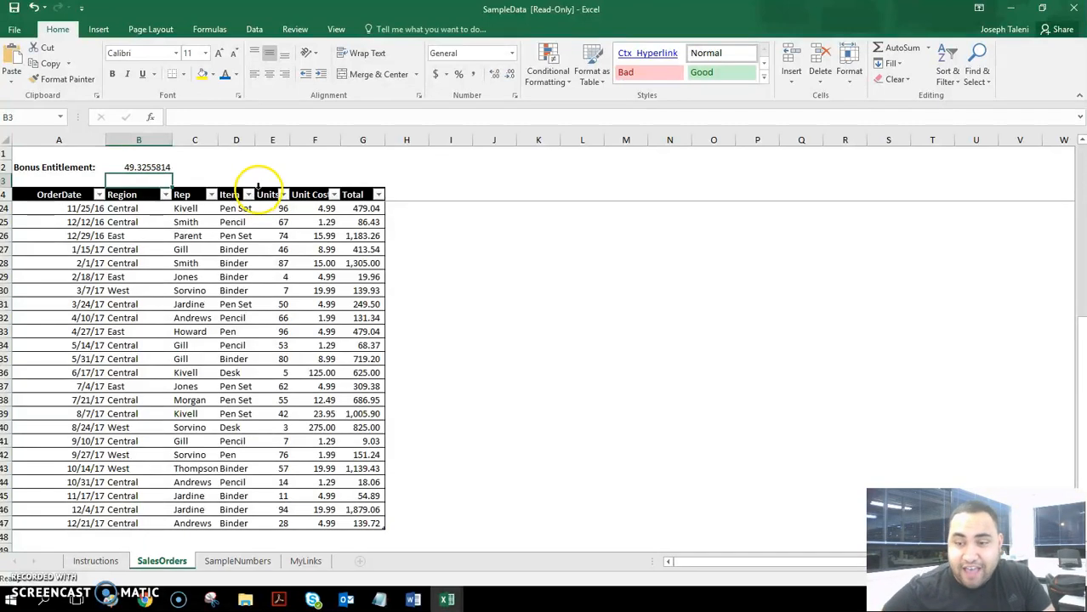
Change the sales threshold in the B2 formula's logical test to 4000.
{"action": "left_click", "coordinate": [139, 167]}
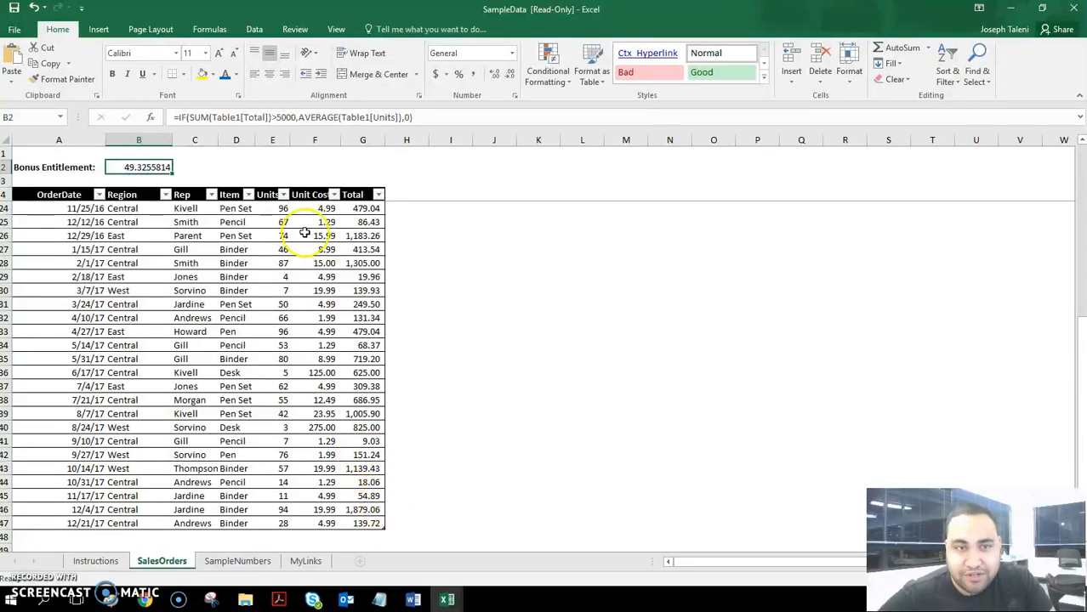
{"action": "left_click", "coordinate": [279, 117]}
{"action": "key", "text": "Delete"}
{"action": "type", "text": "1"}
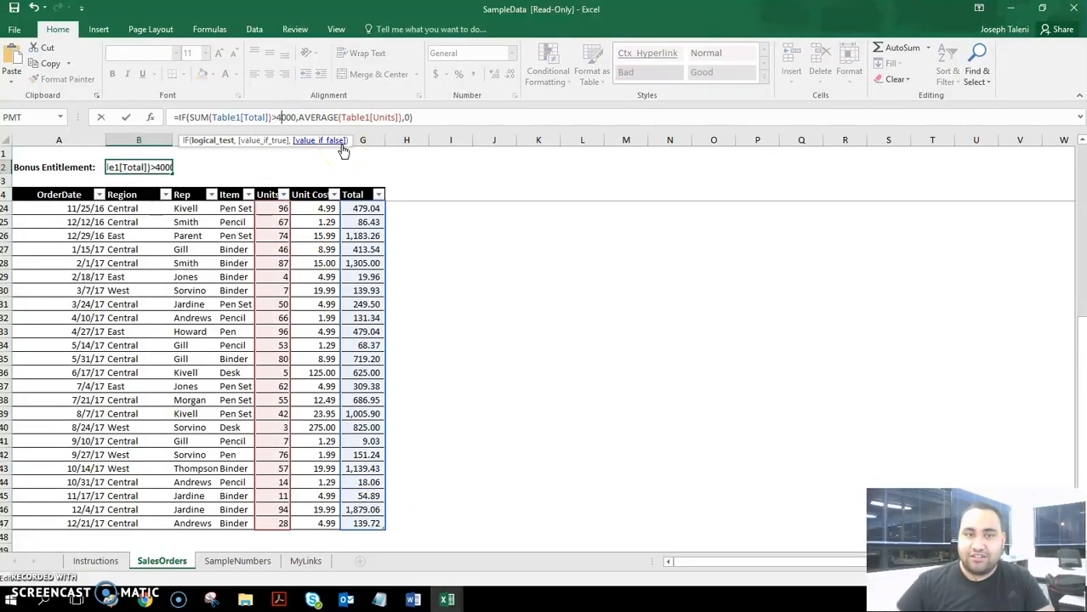
{"action": "key", "text": "Return"}
Set the sales threshold in the B2 formula's logical test to 6000.
{"action": "left_click", "coordinate": [168, 167]}
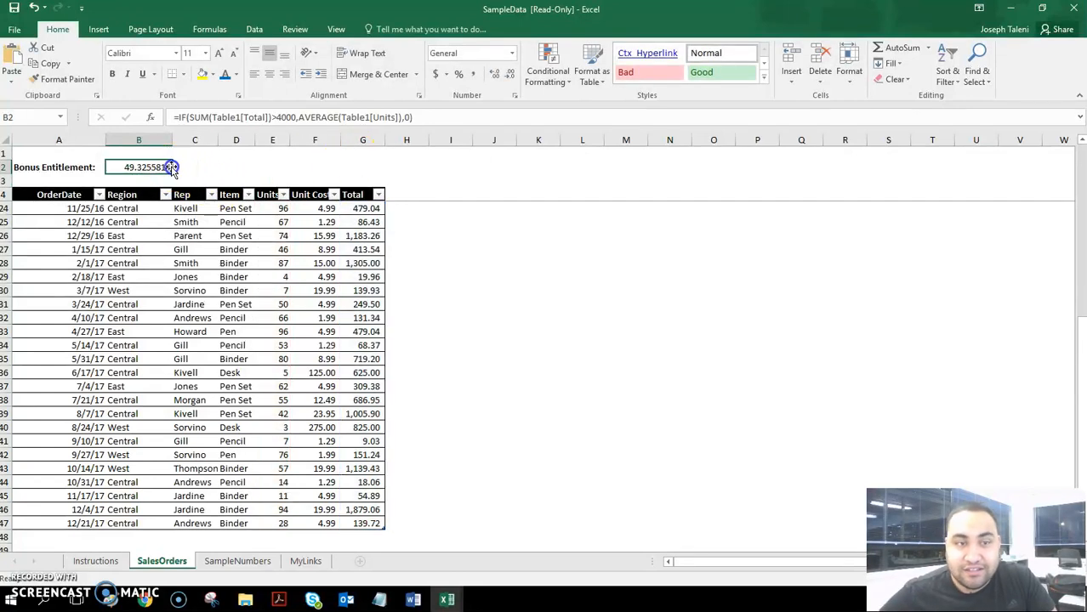
{"action": "left_click", "coordinate": [285, 118]}
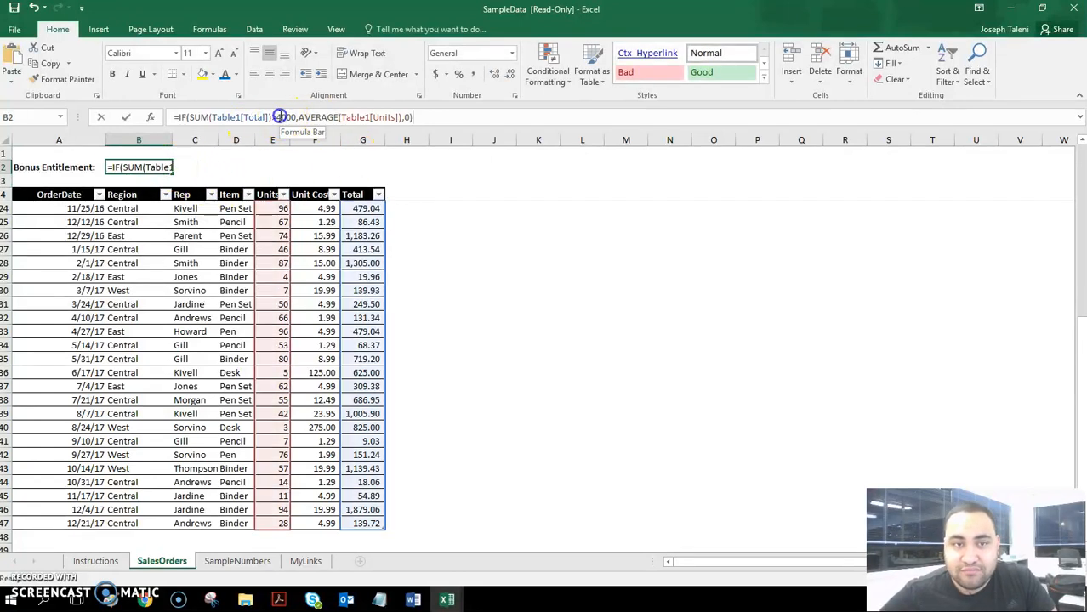
{"action": "key", "text": "Delete"}
{"action": "type", "text": "6"}
{"action": "key", "text": "Return"}
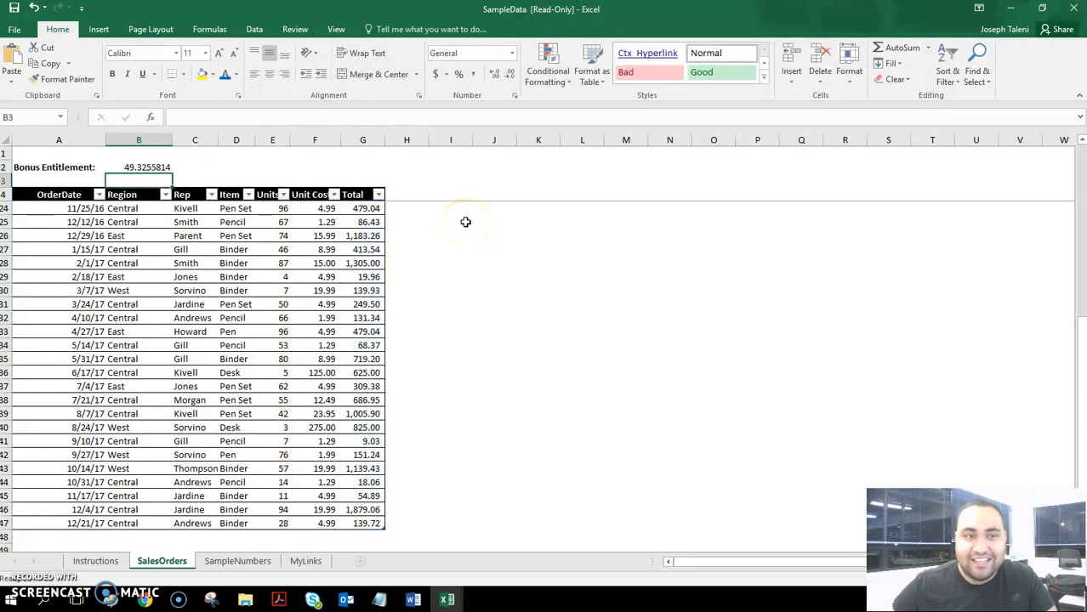
{"action": "left_click", "coordinate": [167, 167]}
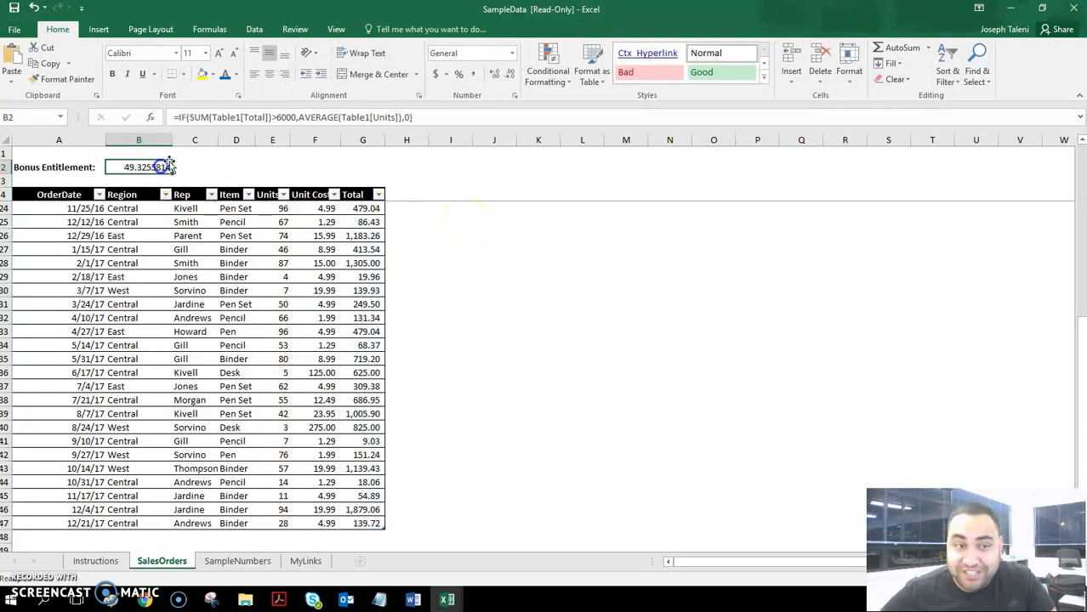
Change the sales threshold in the B2 formula's logical test to 9000.
{"action": "left_click", "coordinate": [284, 117]}
{"action": "key", "text": "Delete"}
{"action": "type", "text": "9"}
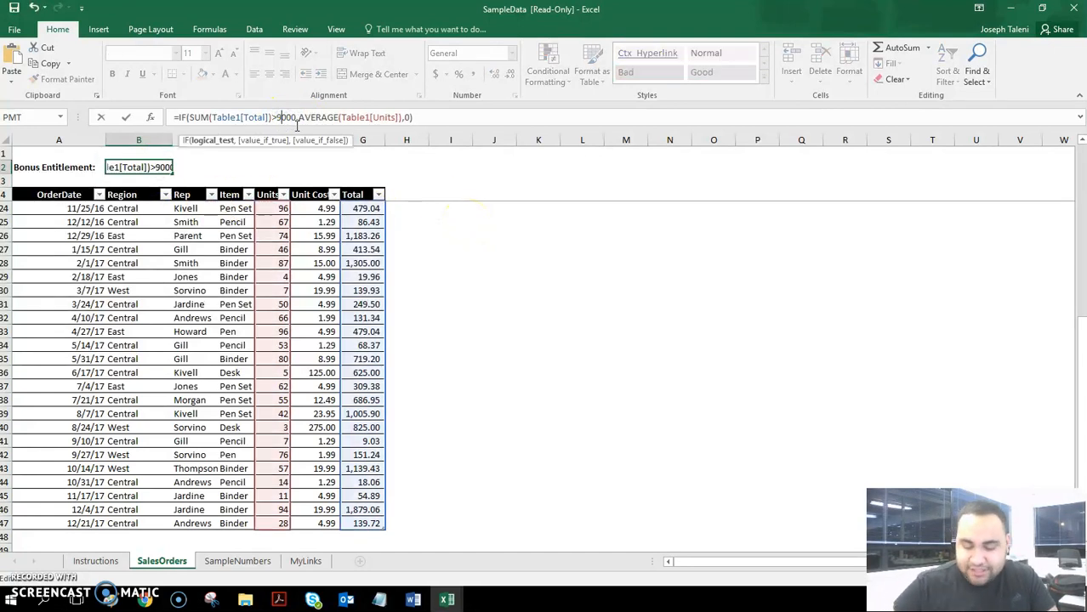
{"action": "key", "text": "Return"}
{"action": "left_click", "coordinate": [138, 167]}
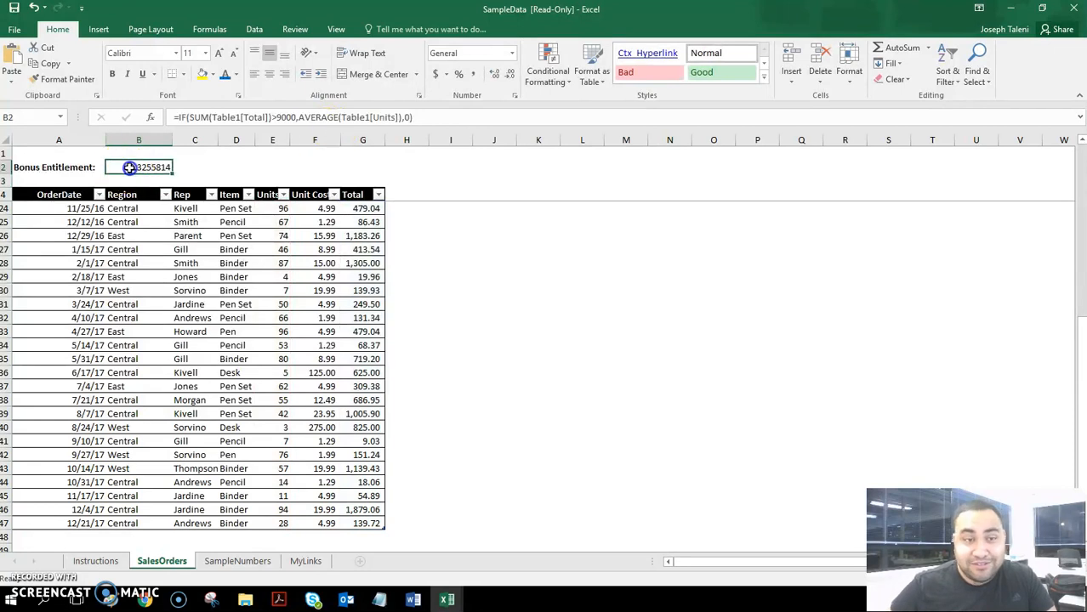
Raise the sales threshold in the B2 bonus formula to 11000.
{"action": "left_click", "coordinate": [284, 117]}
{"action": "key", "text": "Delete"}
{"action": "type", "text": "11"}
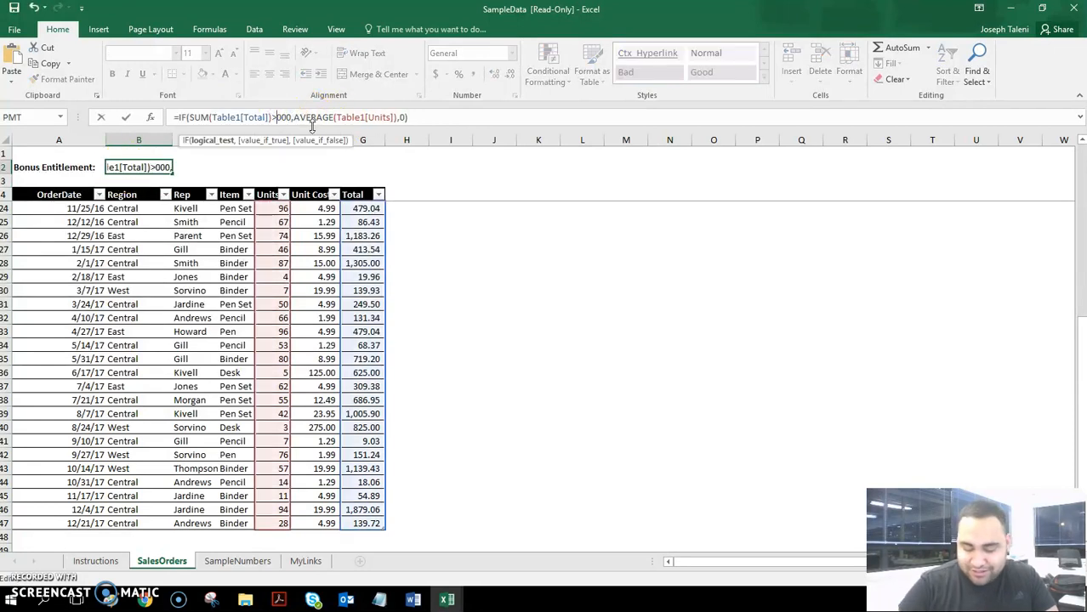
{"action": "key", "text": "Return"}
{"action": "left_click", "coordinate": [158, 167]}
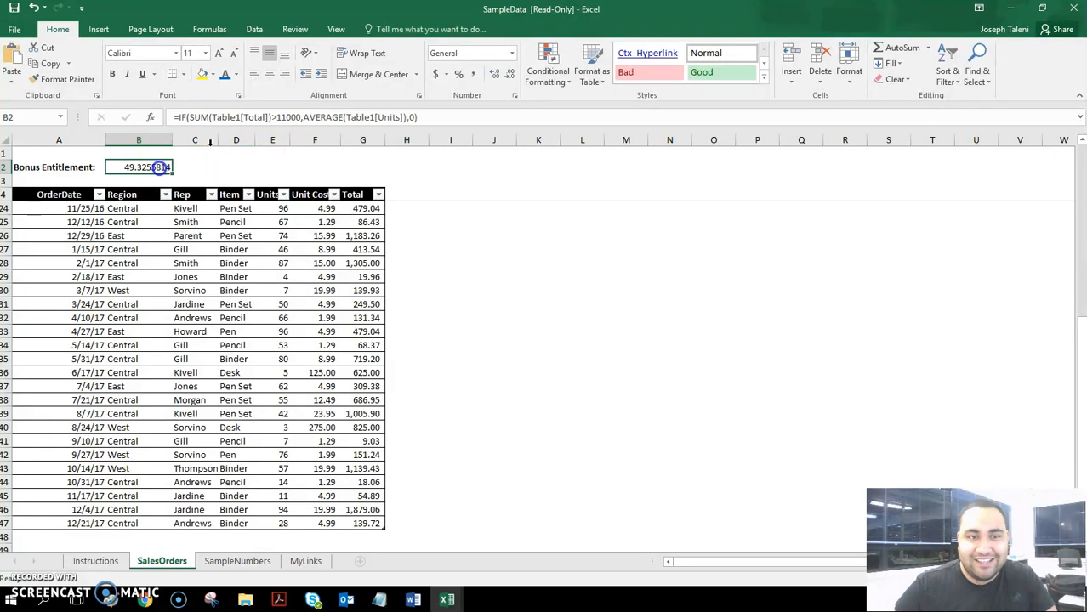
Set the B2 formula's sales threshold to 22000 to test the bonus entitlement against a much higher target.
{"action": "left_click", "coordinate": [286, 118]}
{"action": "key", "text": "BackSpace"}
{"action": "key", "text": "BackSpace"}
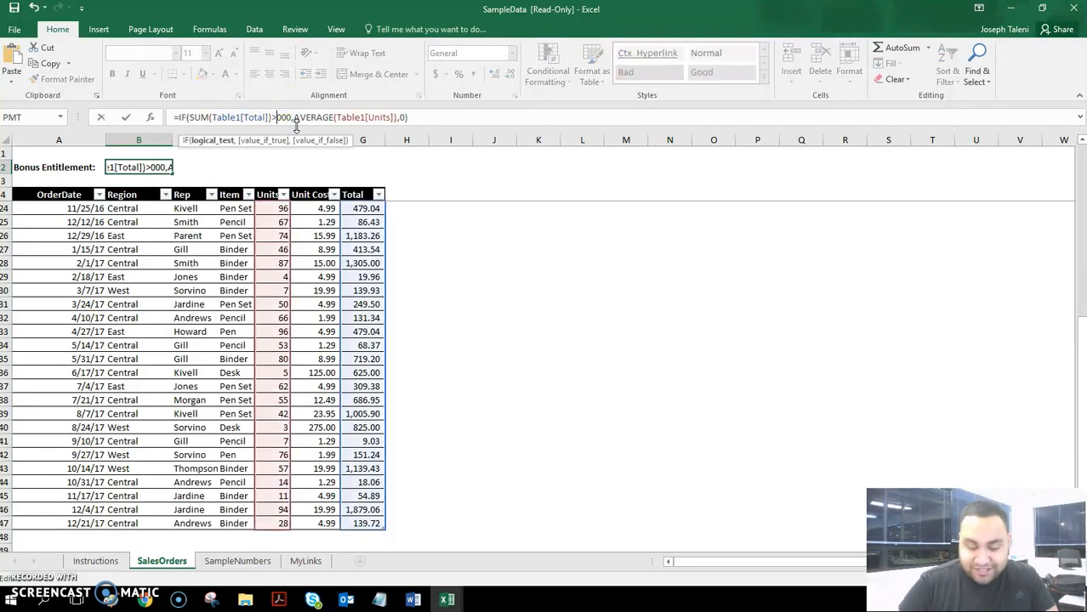
{"action": "type", "text": "22"}
{"action": "key", "text": "Return"}
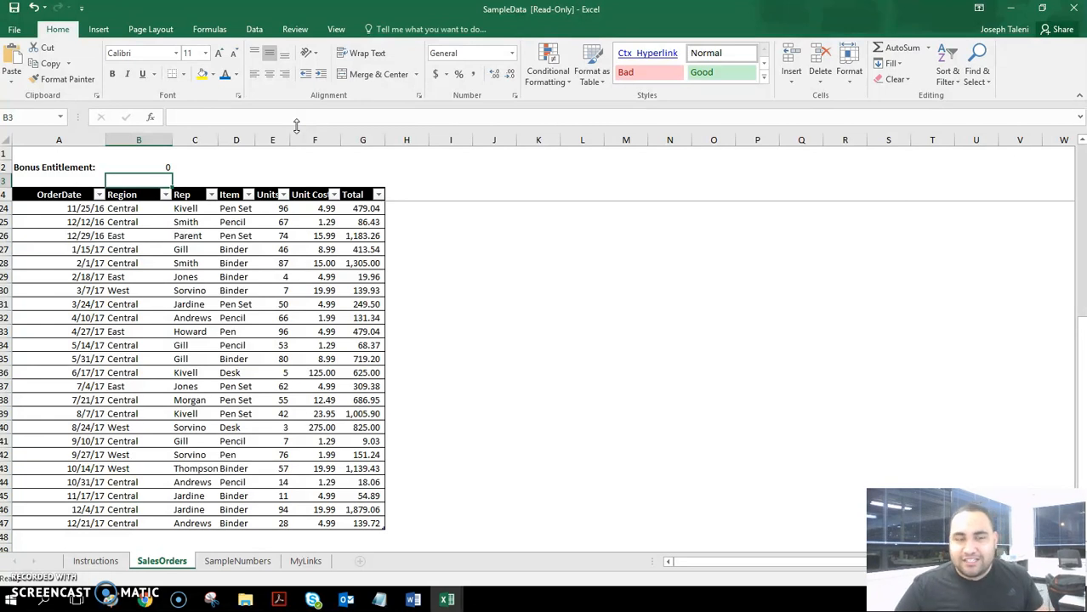
{"action": "key", "text": "Up"}
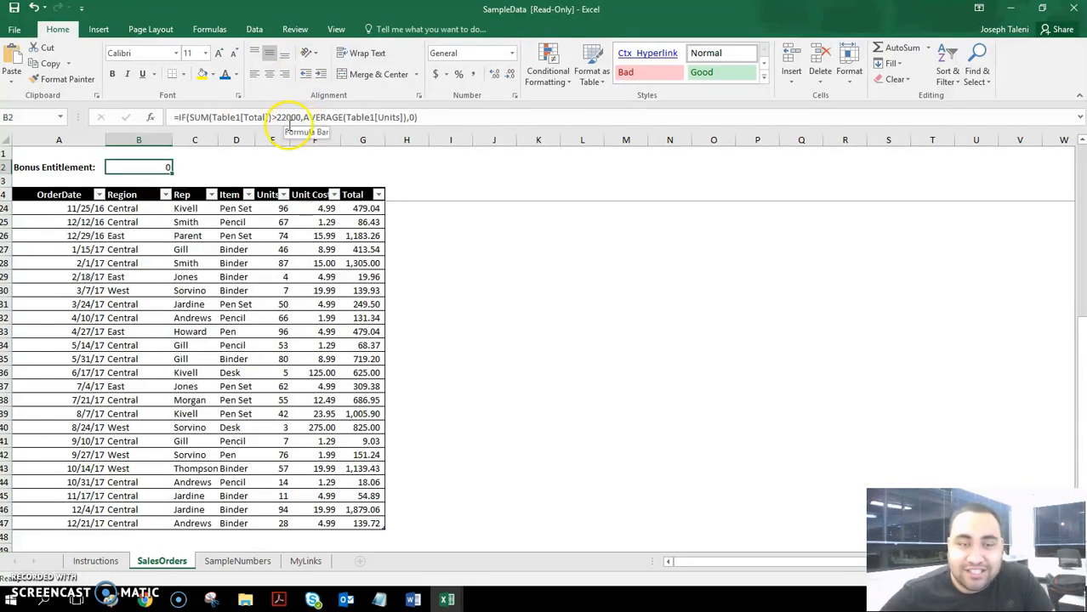
{"action": "left_click", "coordinate": [224, 170]}
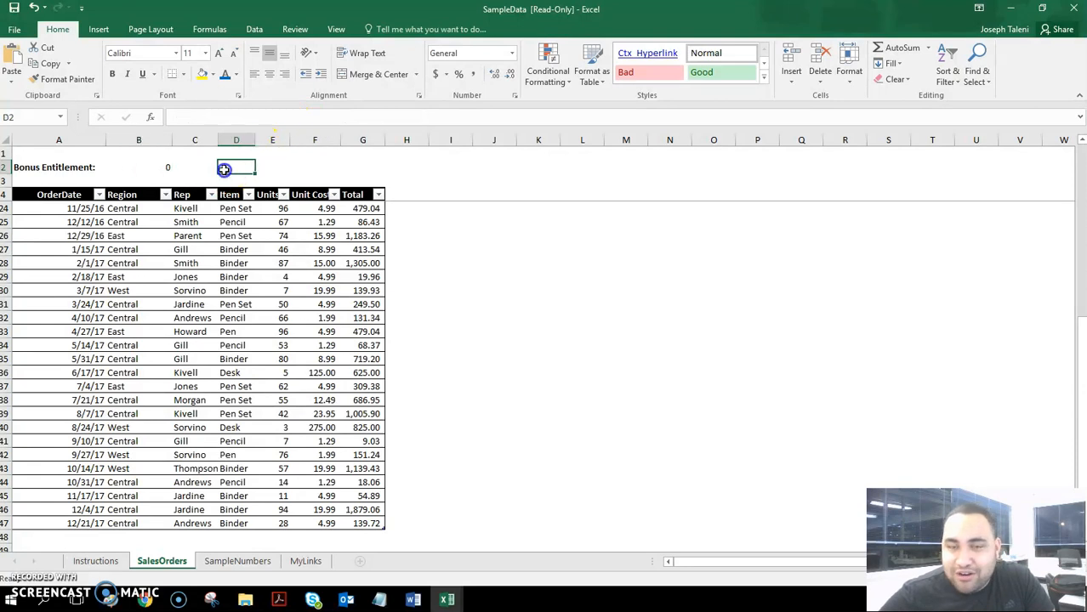
{"action": "left_click", "coordinate": [162, 171]}
{"action": "left_click_drag", "start_coordinate": [62, 171], "coordinate": [153, 170]}
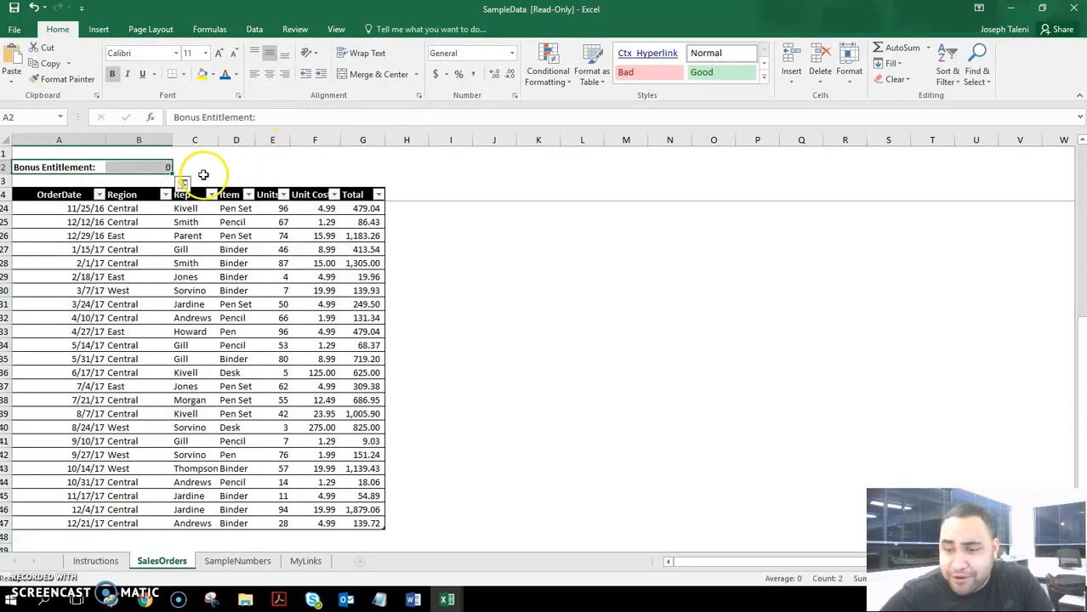
{"action": "left_click", "coordinate": [209, 170]}
Set the sales threshold in the B2 formula's logical test to 10000 and reselect the bonus entitlement cell.
{"action": "left_click", "coordinate": [161, 167]}
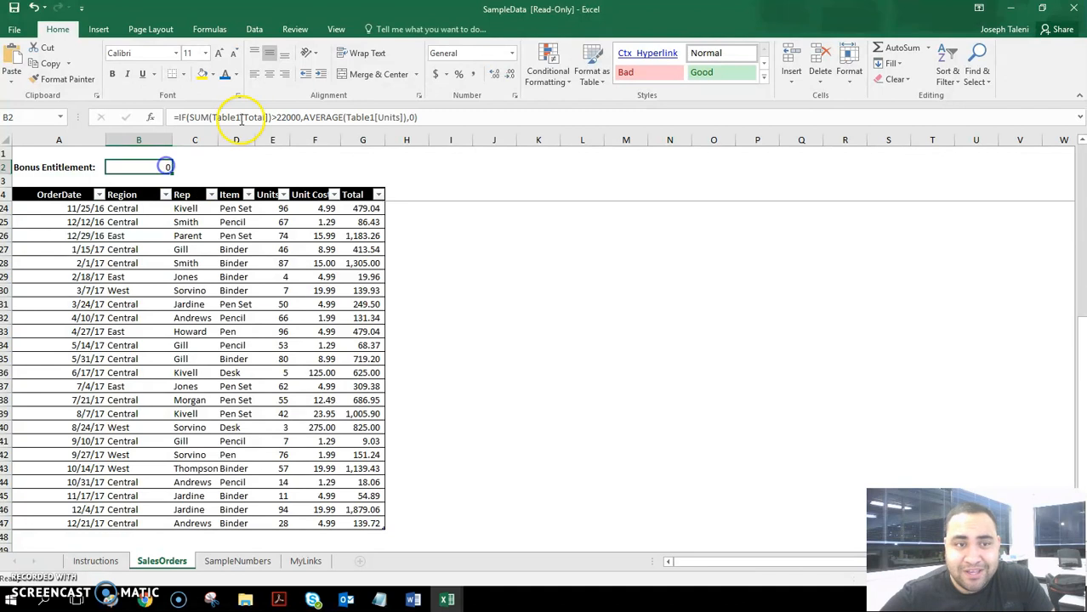
{"action": "left_click", "coordinate": [284, 116]}
{"action": "key", "text": "BackSpace"}
{"action": "key", "text": "BackSpace"}
{"action": "type", "text": "10"}
{"action": "key", "text": "Return"}
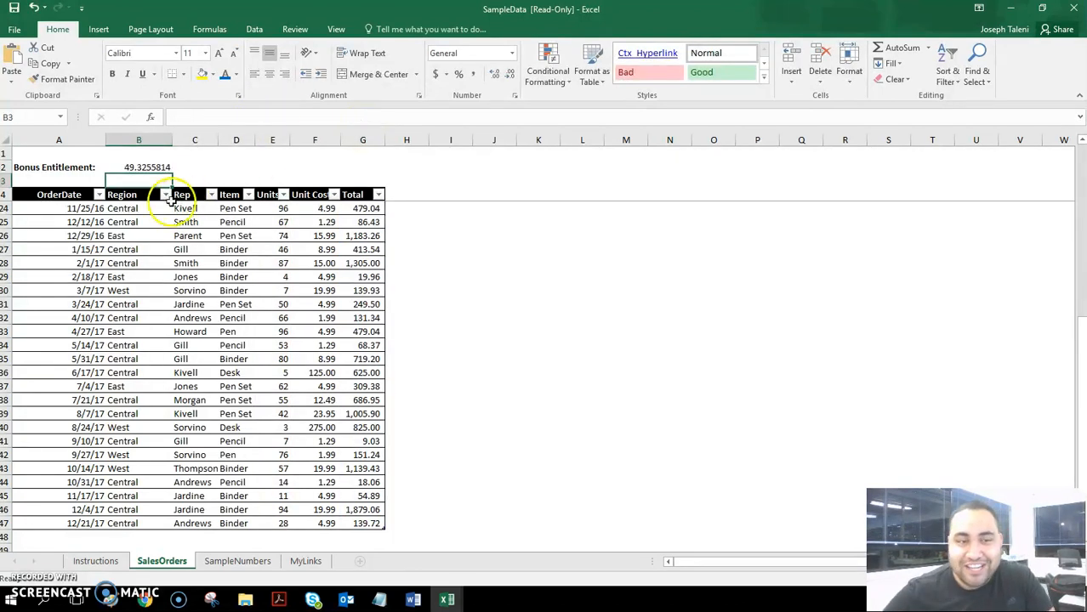
{"action": "left_click", "coordinate": [157, 168]}
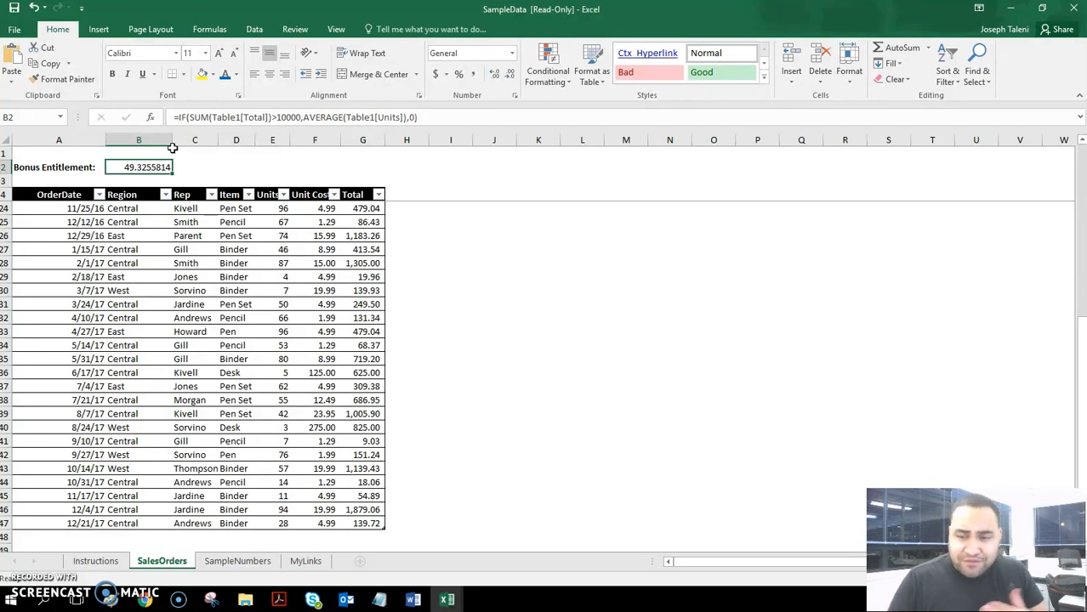
Open the filter options for the sales table's Region column.
{"action": "left_click", "coordinate": [165, 195]}
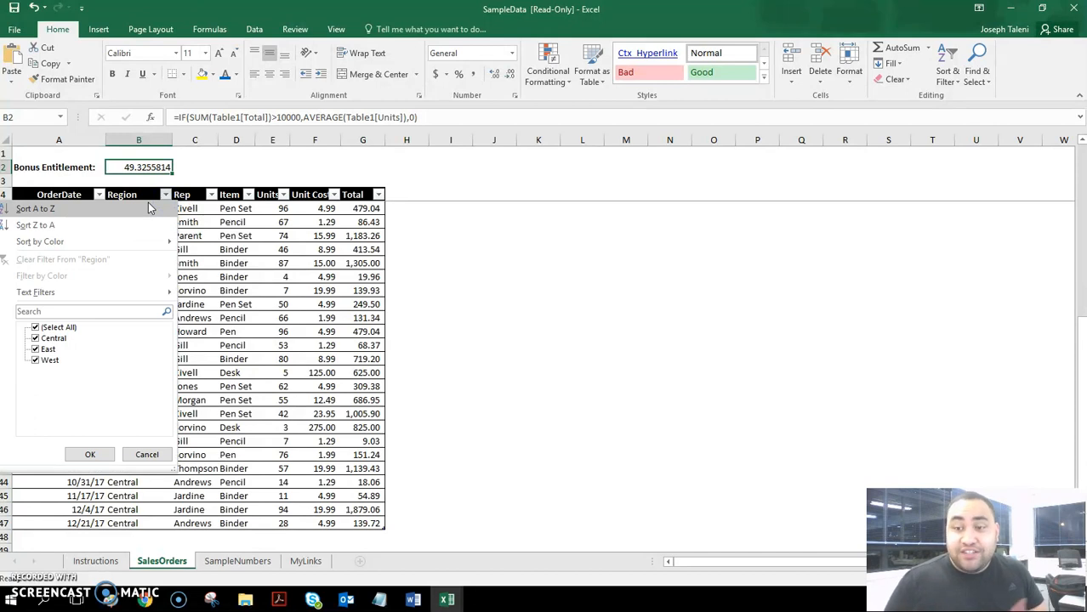